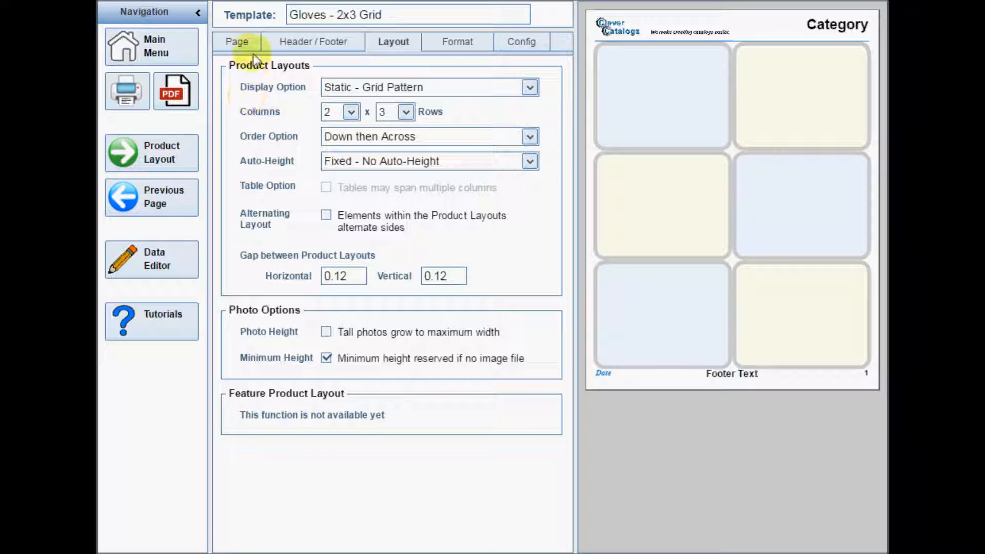
# - Try the 4:3 paper size in landscape orientation for the template page, and return it to Letter in portrait
pyautogui.click(239, 42)
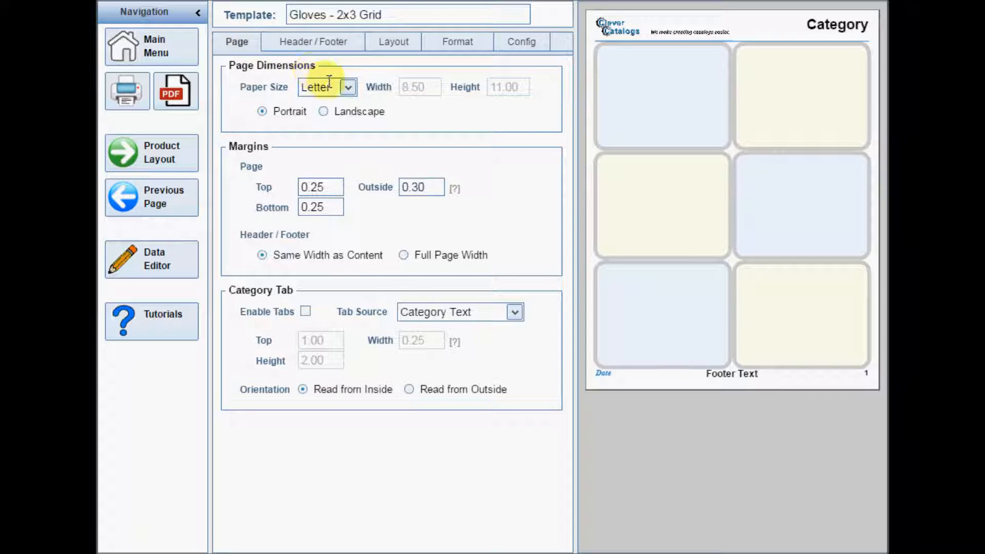
pyautogui.click(347, 91)
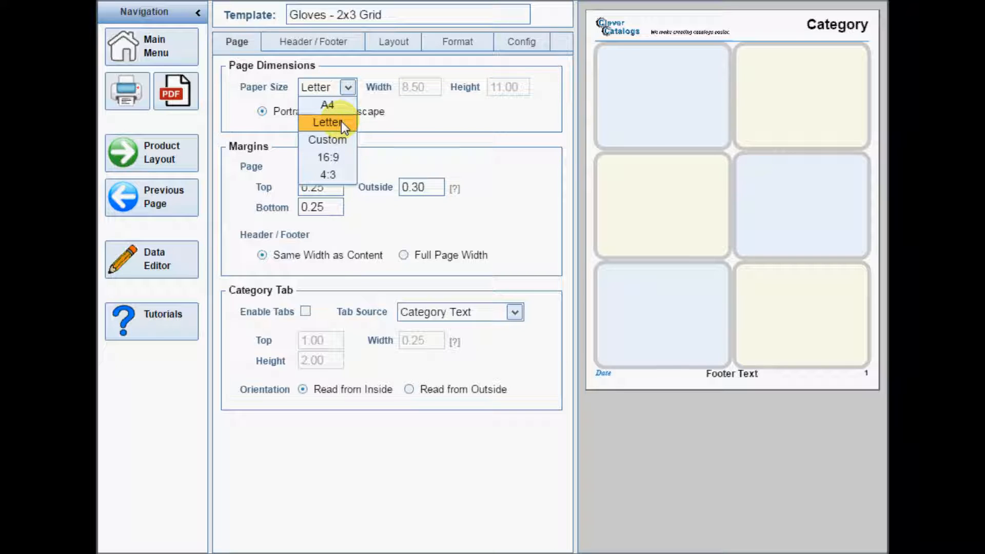
pyautogui.click(339, 175)
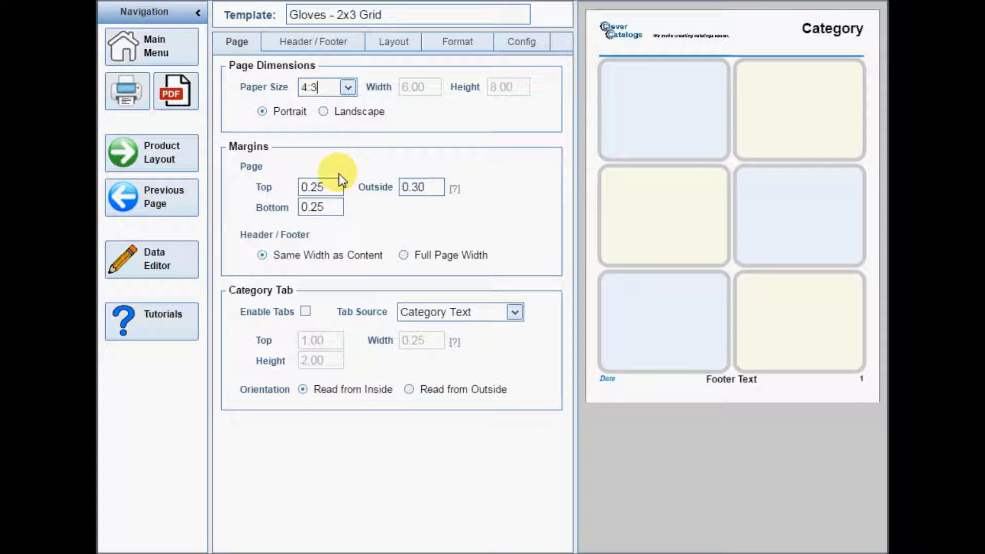
pyautogui.click(323, 112)
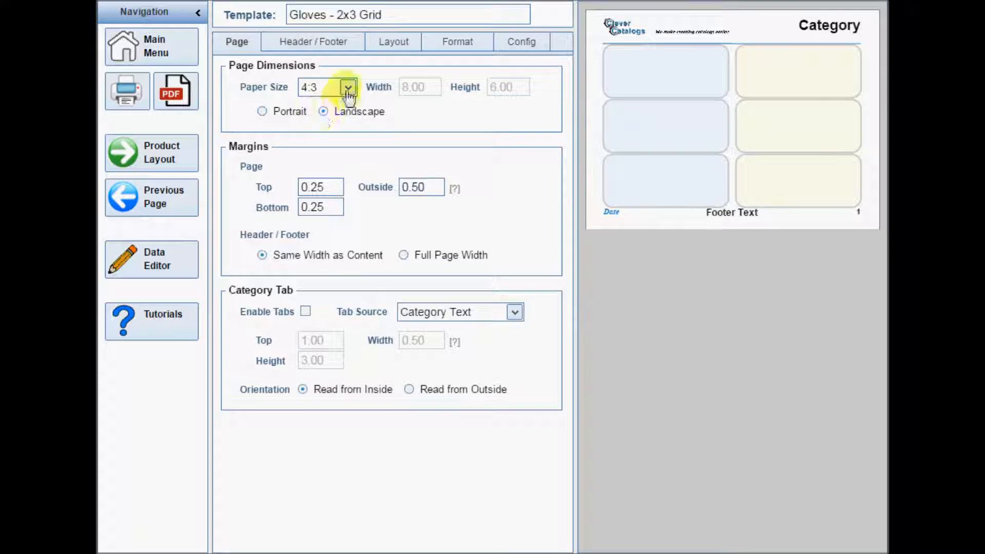
pyautogui.click(347, 88)
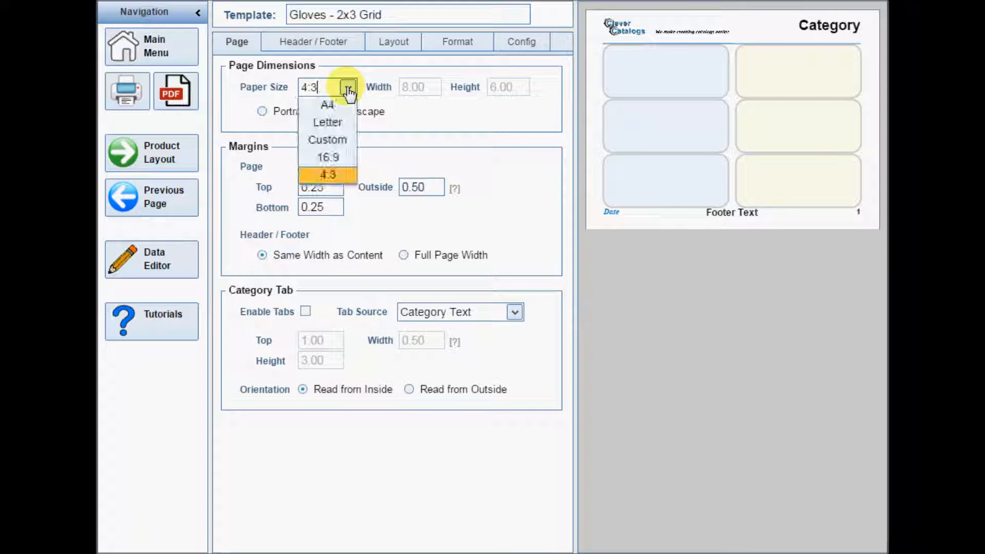
pyautogui.click(335, 122)
pyautogui.click(262, 112)
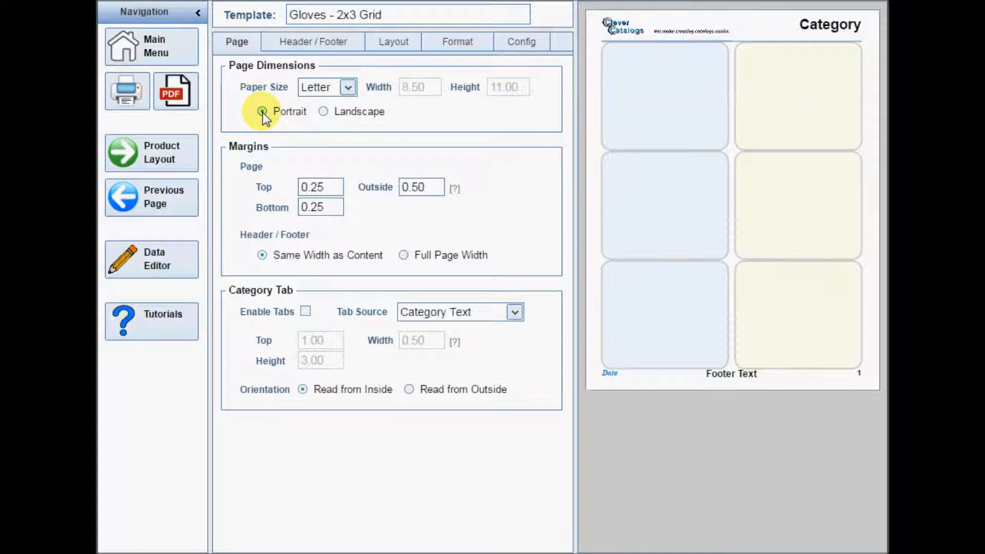
# - Set the number of product layout rows to 2
pyautogui.click(393, 46)
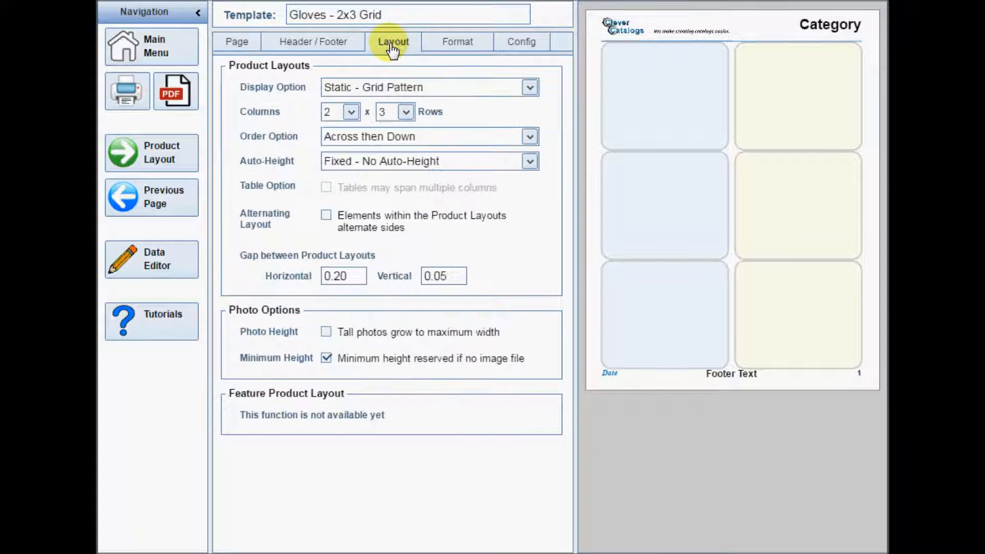
pyautogui.click(405, 112)
pyautogui.click(389, 146)
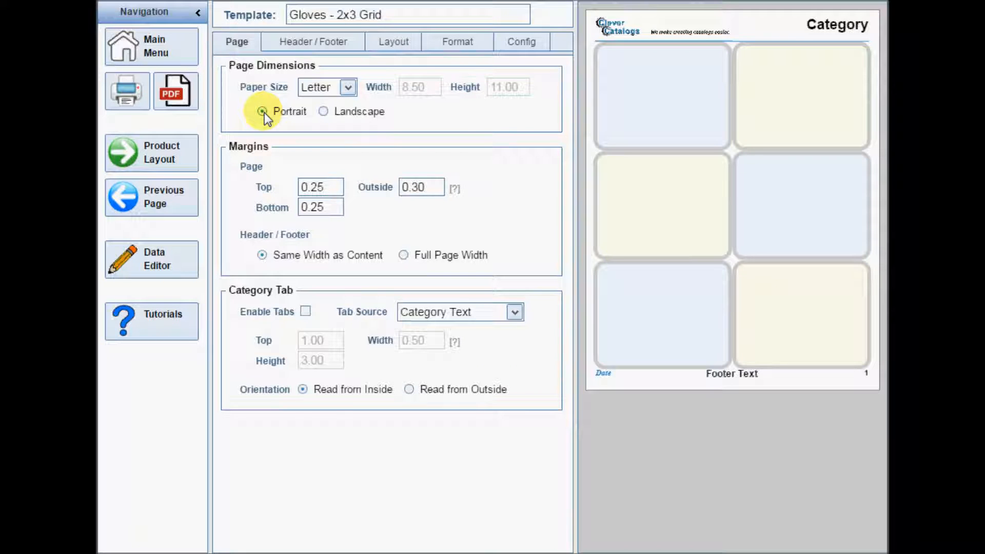
# - Set the outside page margin to .5
pyautogui.click(437, 186)
pyautogui.write('.5')
pyautogui.press('Tab')
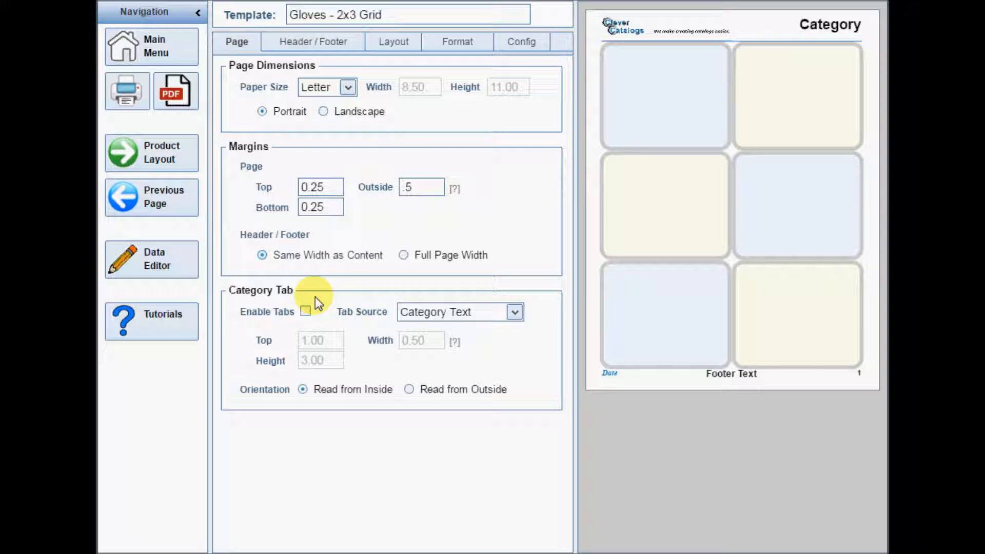
# - Try enabling the category tabs on the page, and disable them again
pyautogui.click(306, 312)
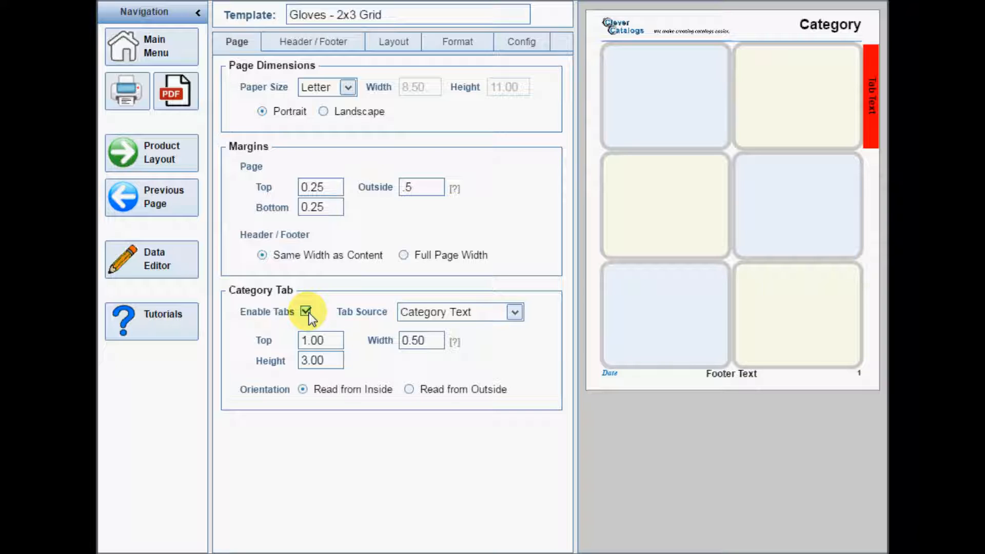
pyautogui.click(306, 312)
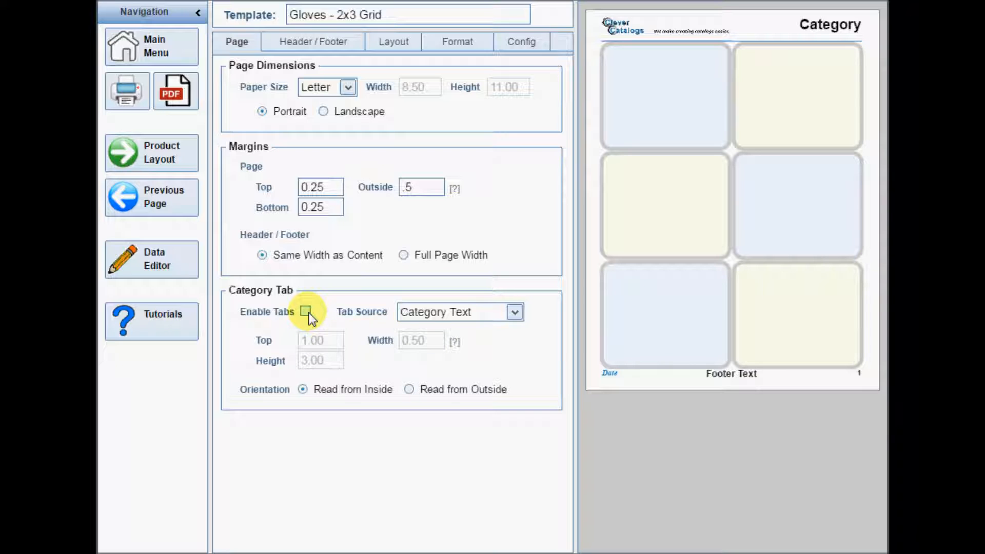
# - Try the Company Banner - Full Width and Category Banner - Full Width options for the page header
pyautogui.click(317, 50)
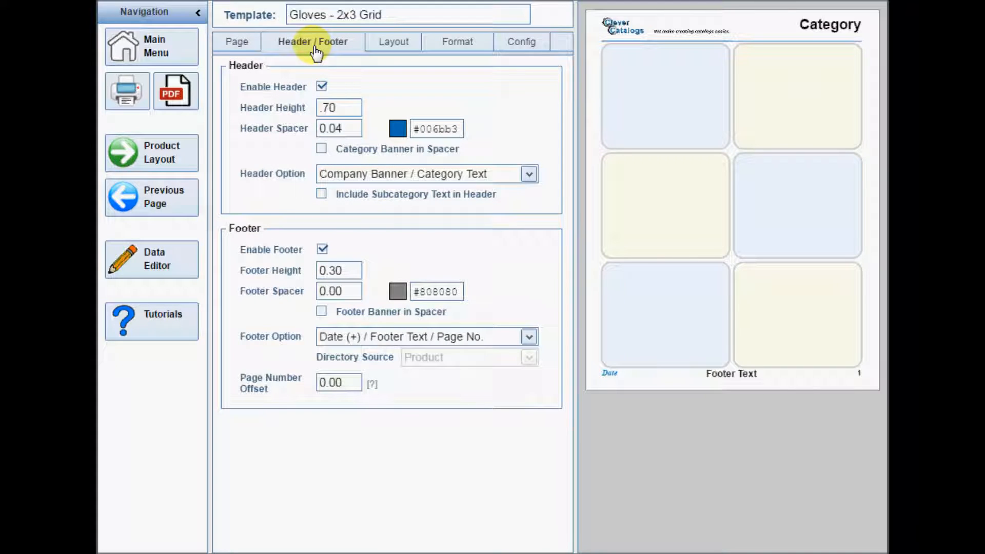
pyautogui.click(528, 175)
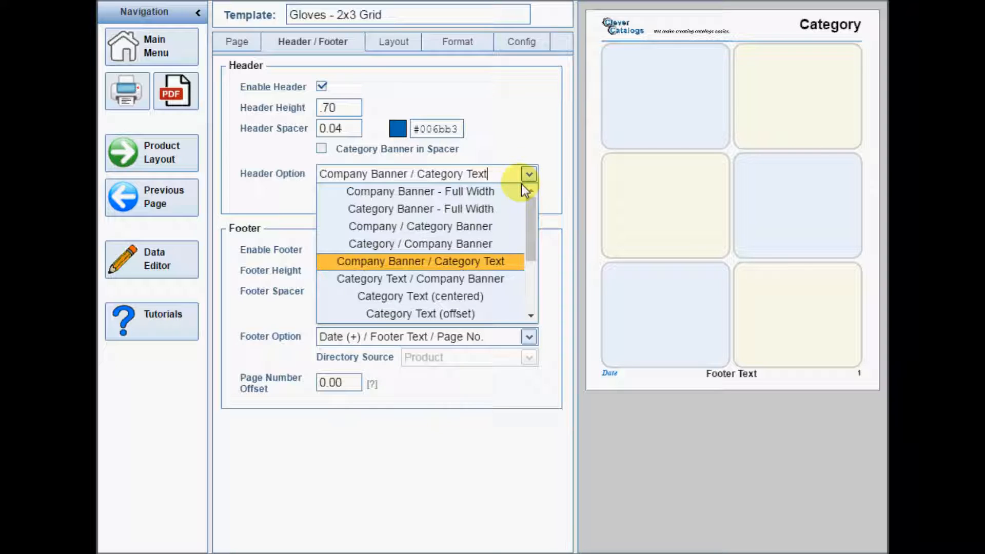
pyautogui.click(470, 192)
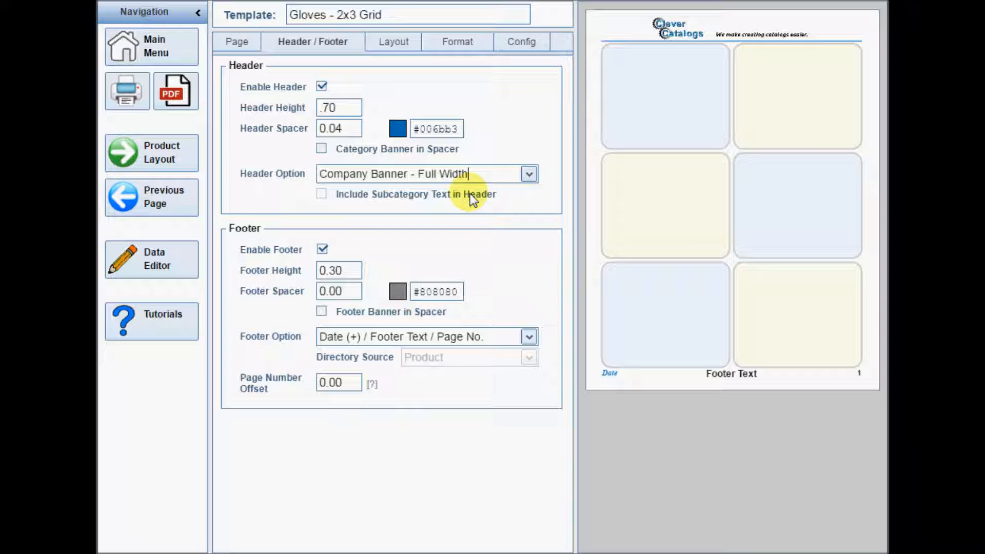
pyautogui.click(529, 175)
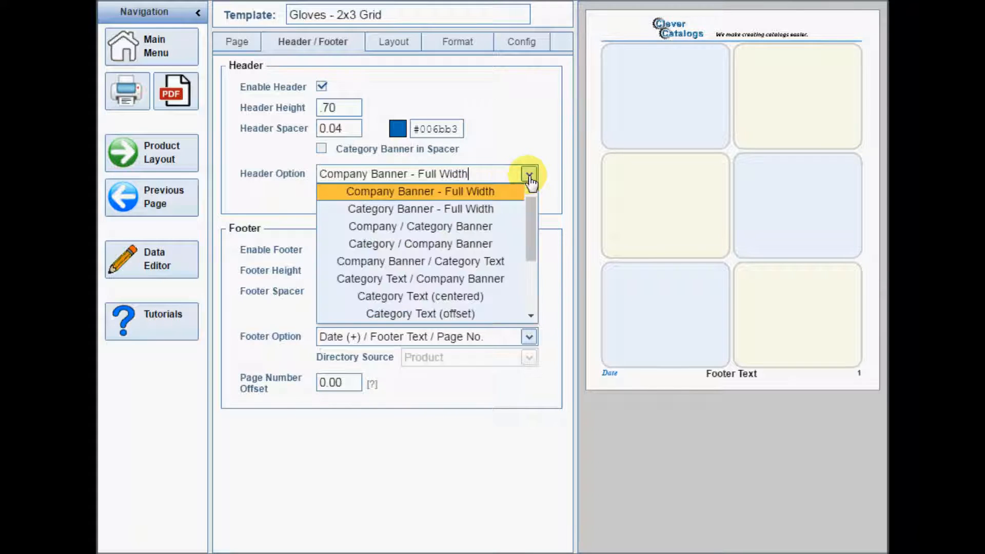
pyautogui.click(495, 209)
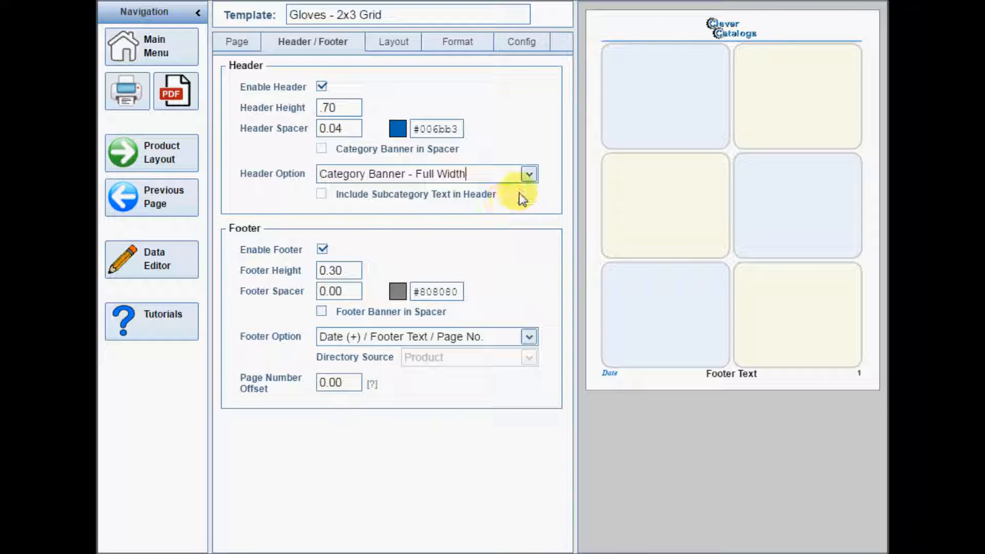
# - Set the header option to Company / Category Banner
pyautogui.click(530, 177)
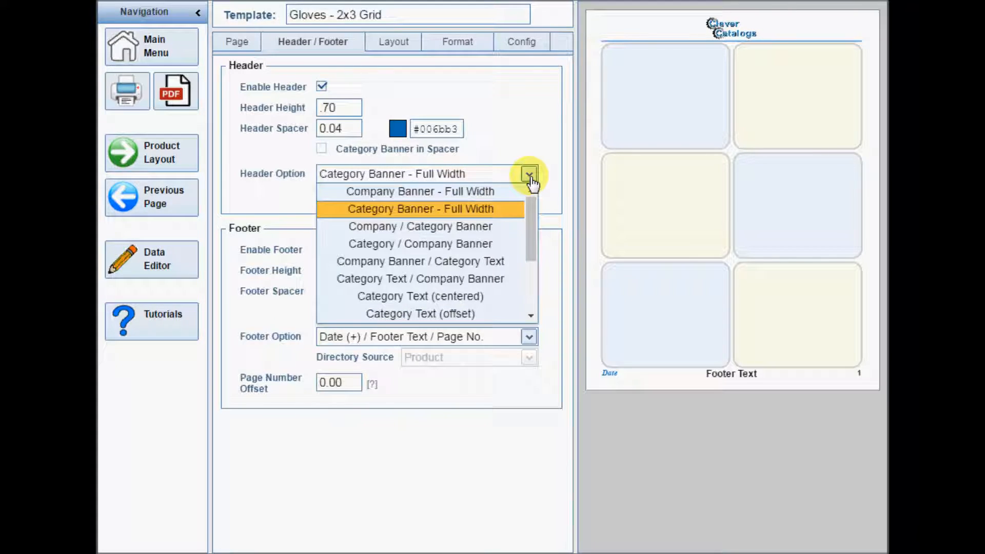
pyautogui.click(485, 229)
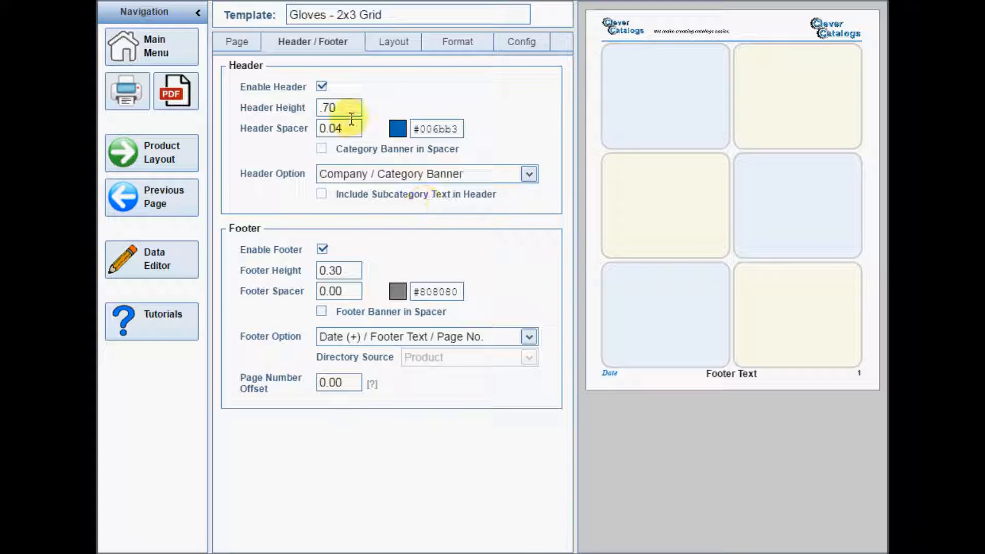
# - Set the header height to .4 and apply it to the page preview
pyautogui.moveTo(345, 109); pyautogui.dragTo(321, 108)
pyautogui.write('.4')
pyautogui.click(176, 94)
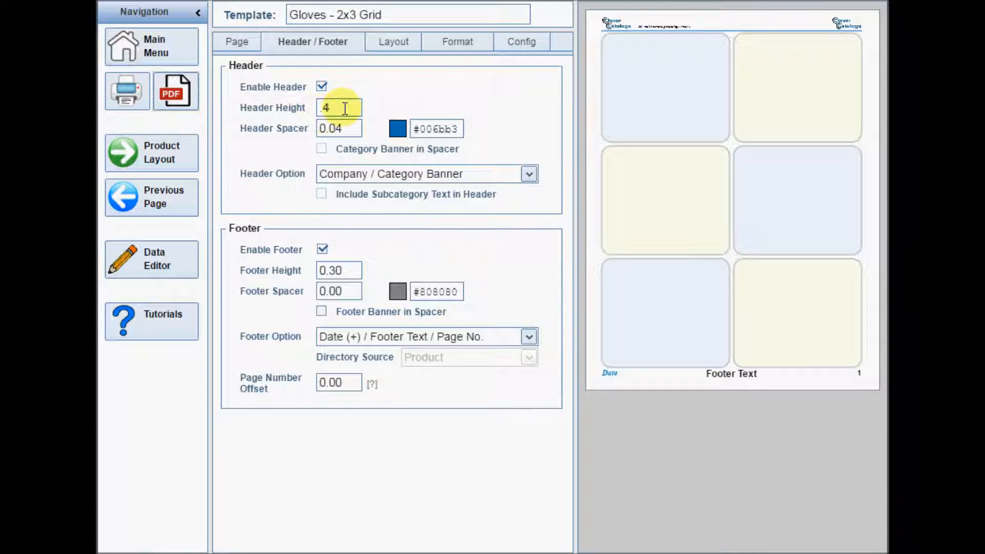
# - Set the header height to 1.0 and apply it to the page preview
pyautogui.moveTo(341, 107); pyautogui.dragTo(323, 107)
pyautogui.write('1.0')
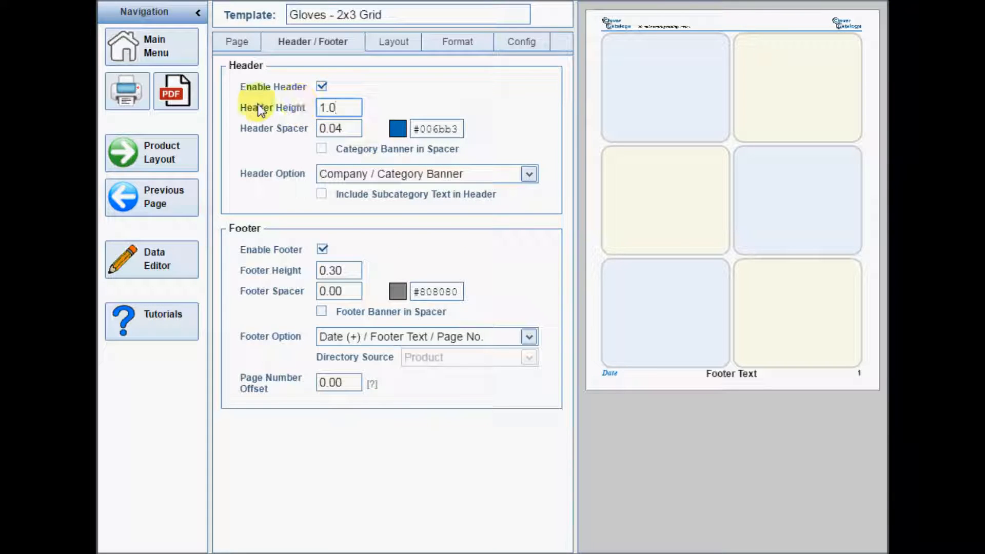
pyautogui.click(176, 96)
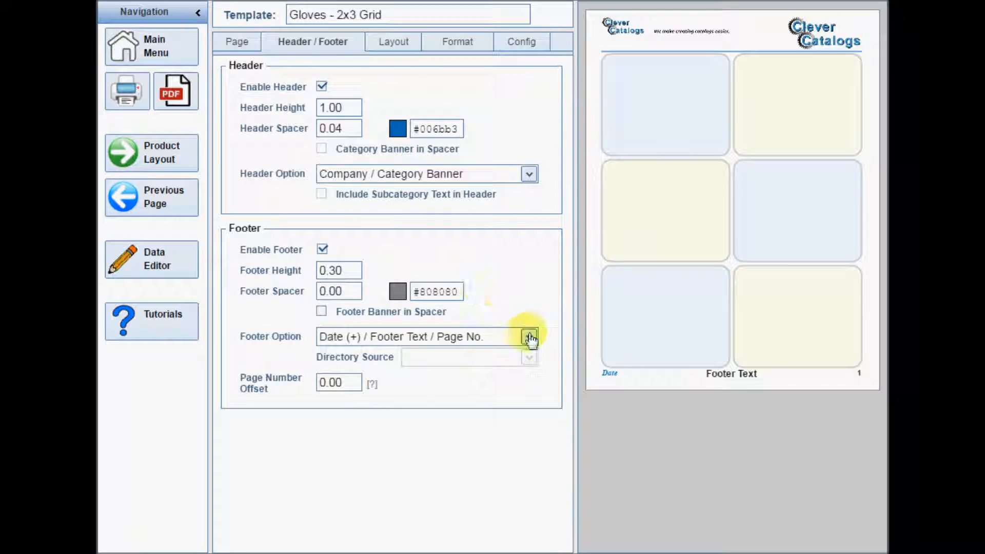
# - Set the footer option to First and Last Items (Directory), with Product as the directory source
pyautogui.click(528, 336)
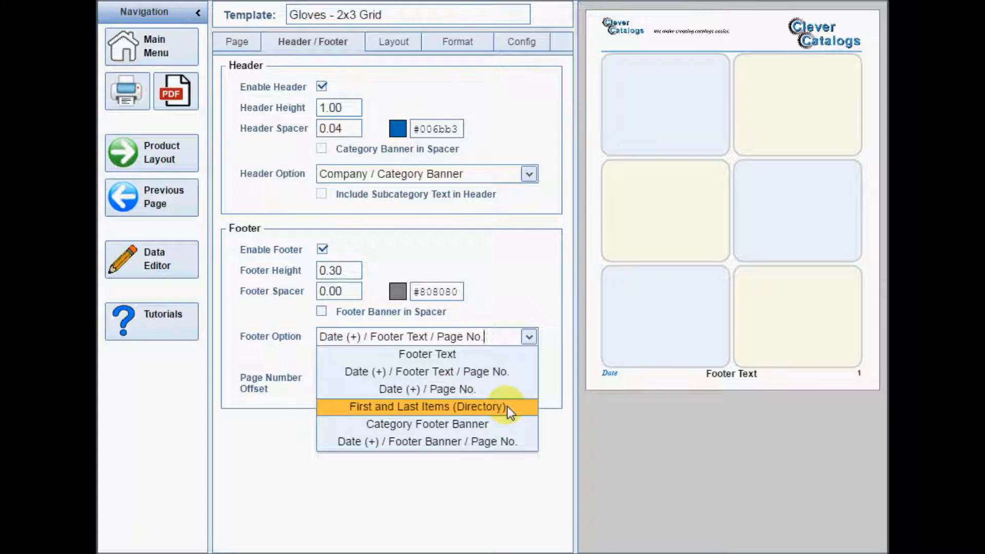
pyautogui.click(507, 405)
pyautogui.click(529, 358)
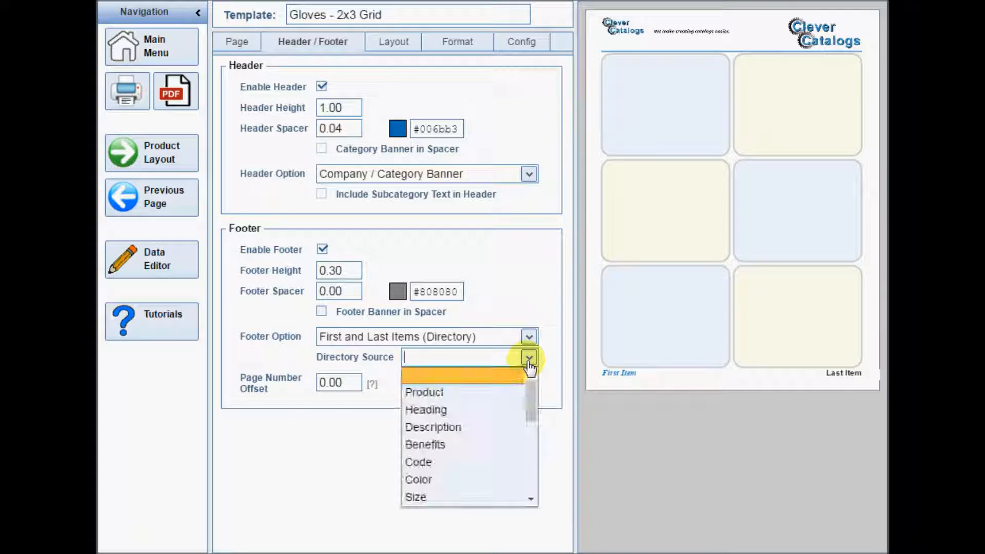
pyautogui.click(477, 393)
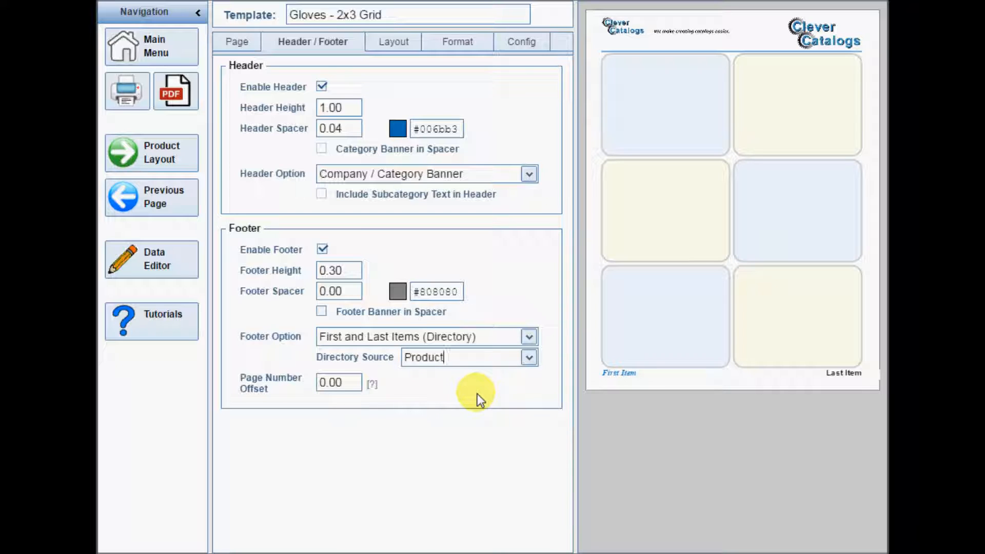
# - Try the Dynamic - Layouts grow with text display option for the product layouts, and return to Static - Grid Pattern
pyautogui.click(399, 51)
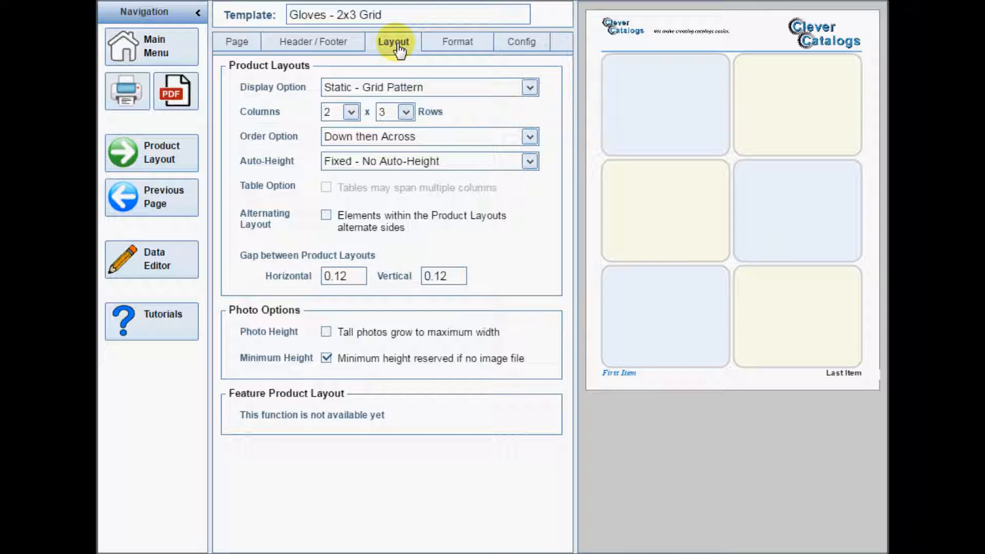
pyautogui.click(529, 89)
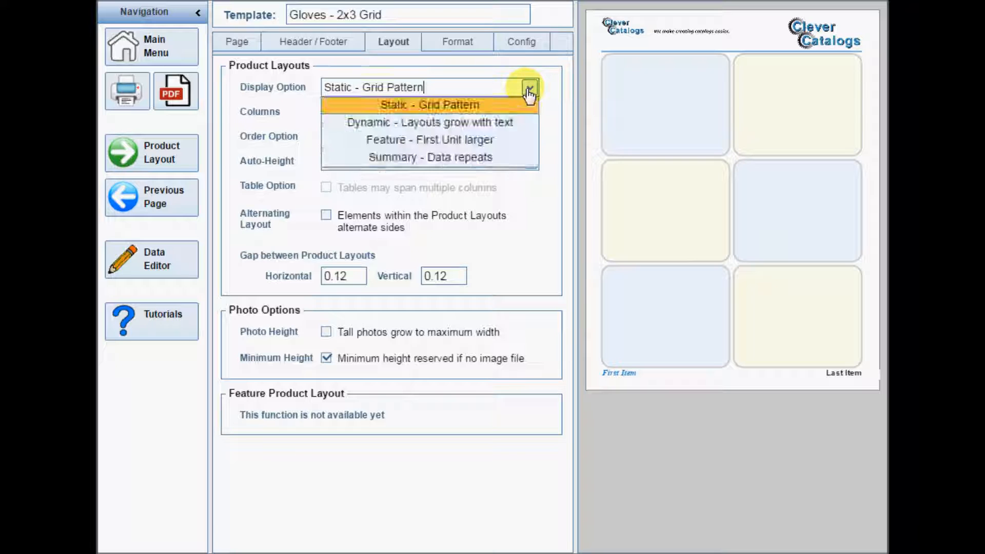
pyautogui.click(518, 121)
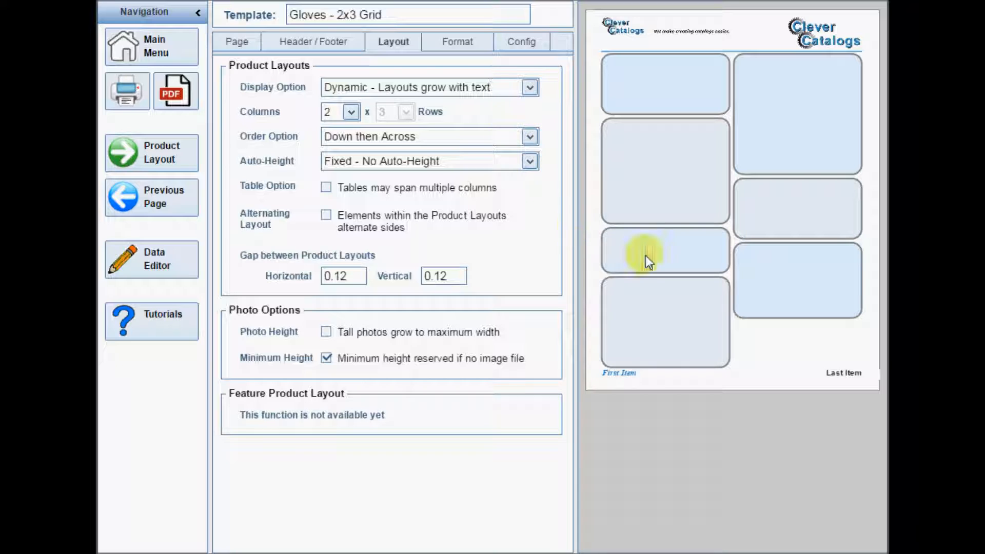
pyautogui.click(794, 342)
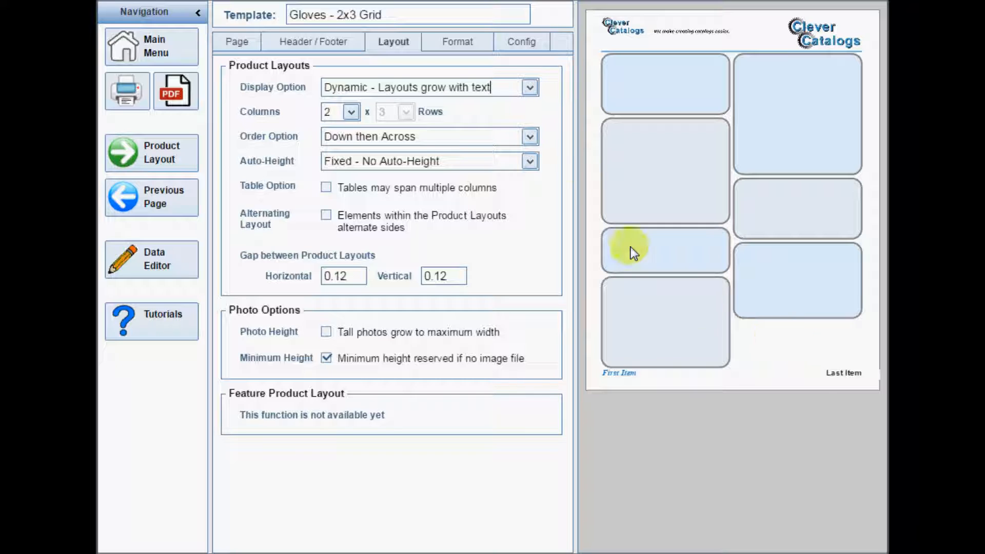
pyautogui.click(530, 88)
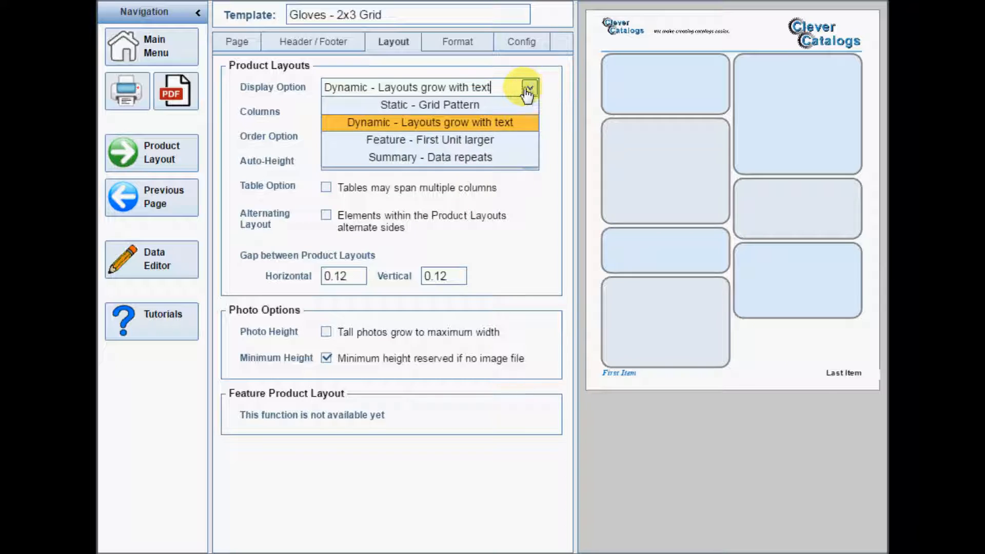
pyautogui.click(488, 105)
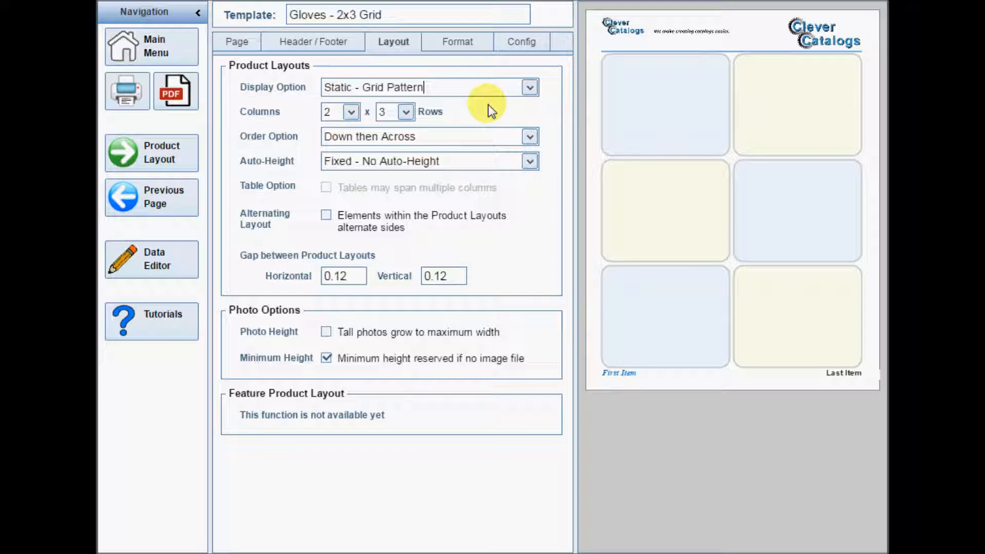
# - Set the product layout grid to 3 columns by 4 rows, ordered Across then Down
pyautogui.click(351, 113)
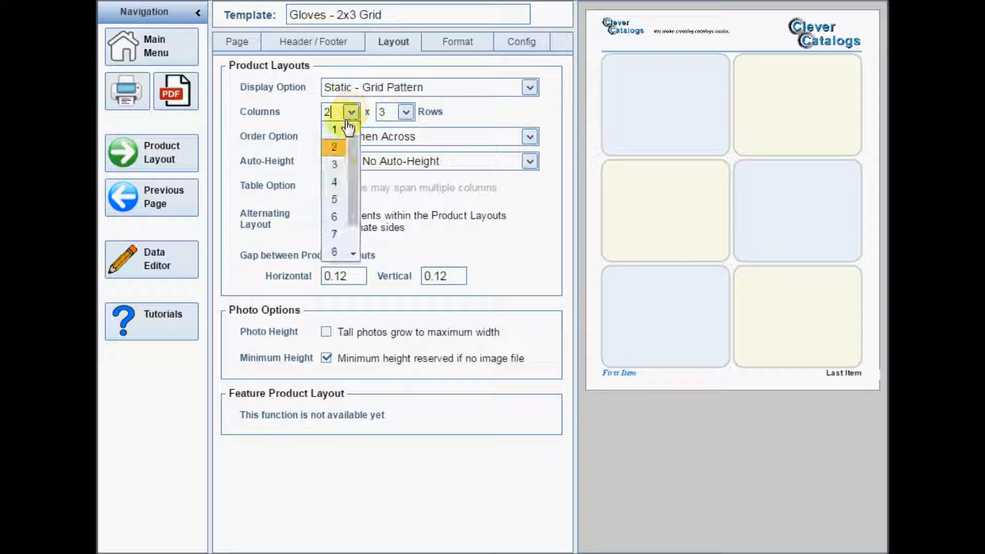
pyautogui.click(335, 163)
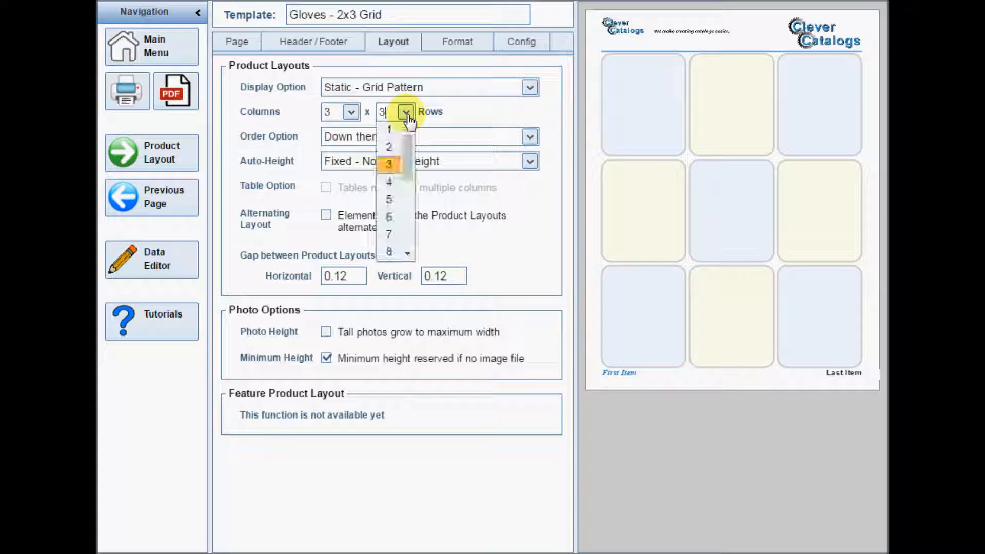
pyautogui.click(391, 183)
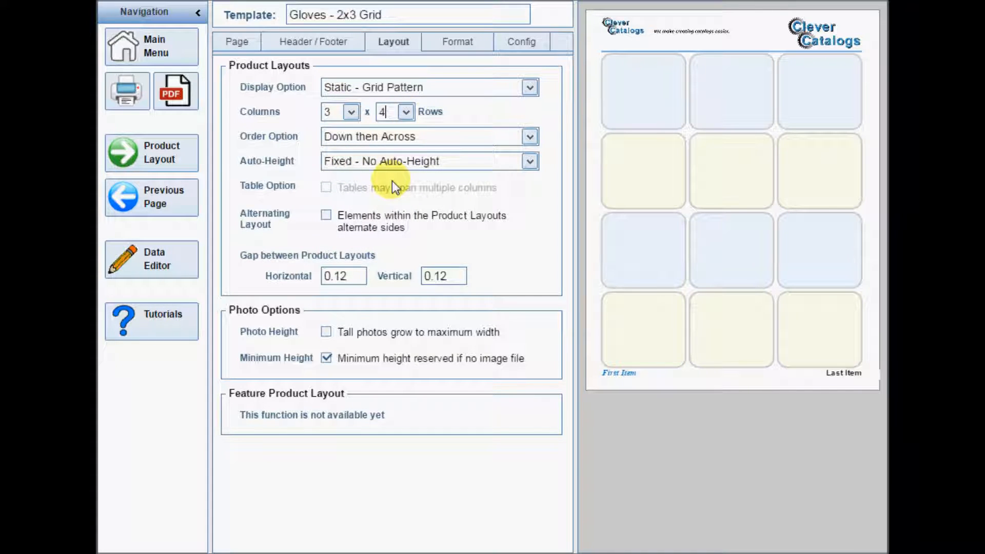
pyautogui.click(529, 138)
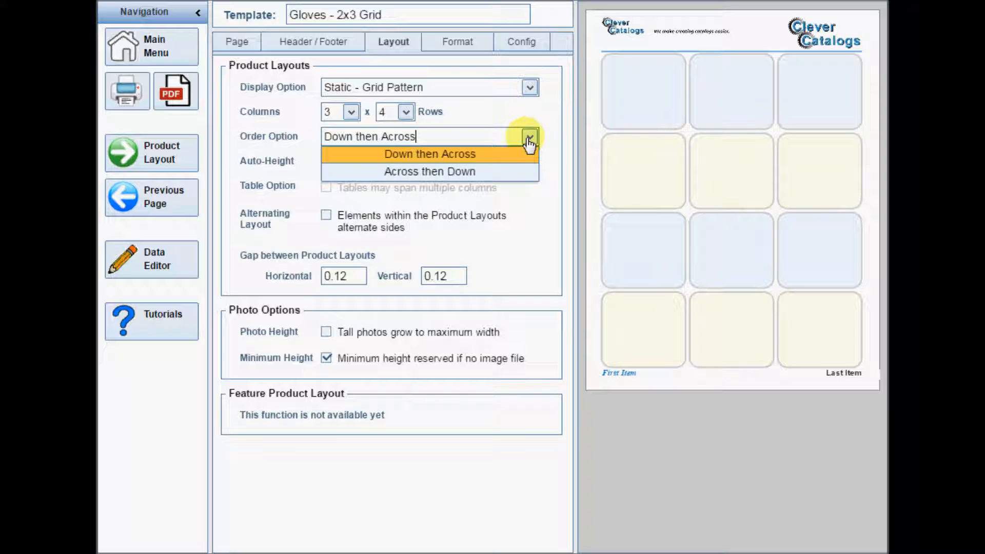
pyautogui.click(506, 172)
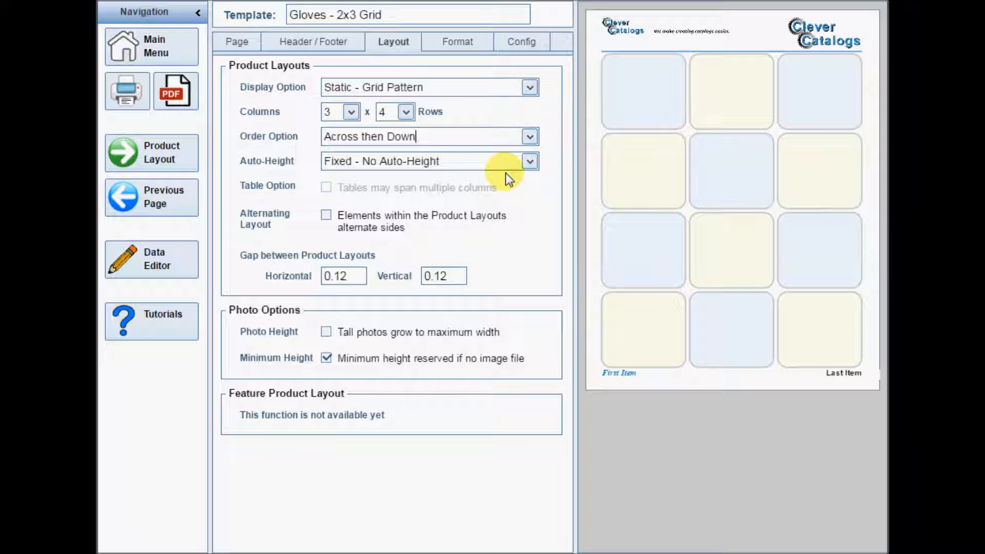
# - Choose Fixed - No Auto-Height for the product layouts and set their gaps to 0.20 horizontal and 0.05 vertical
pyautogui.click(530, 162)
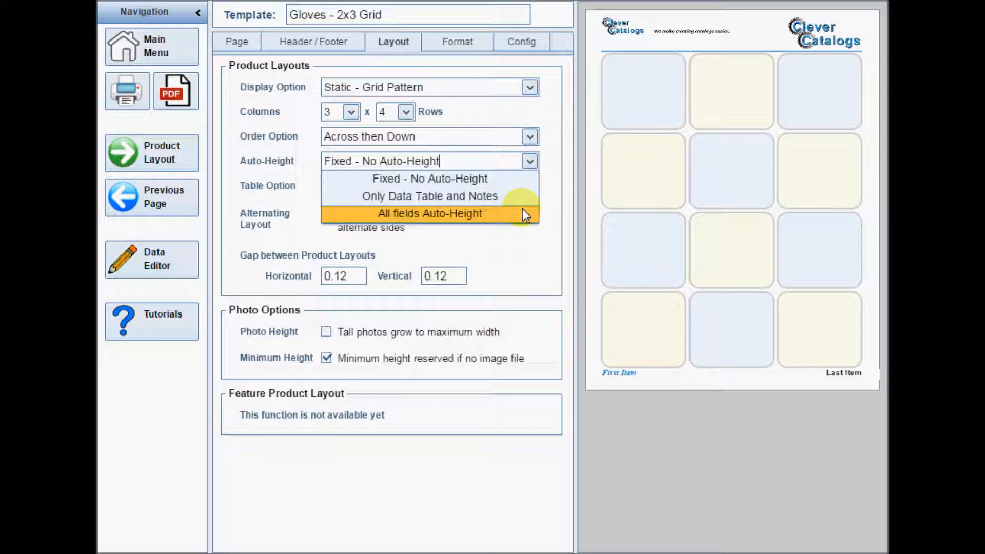
pyautogui.click(523, 179)
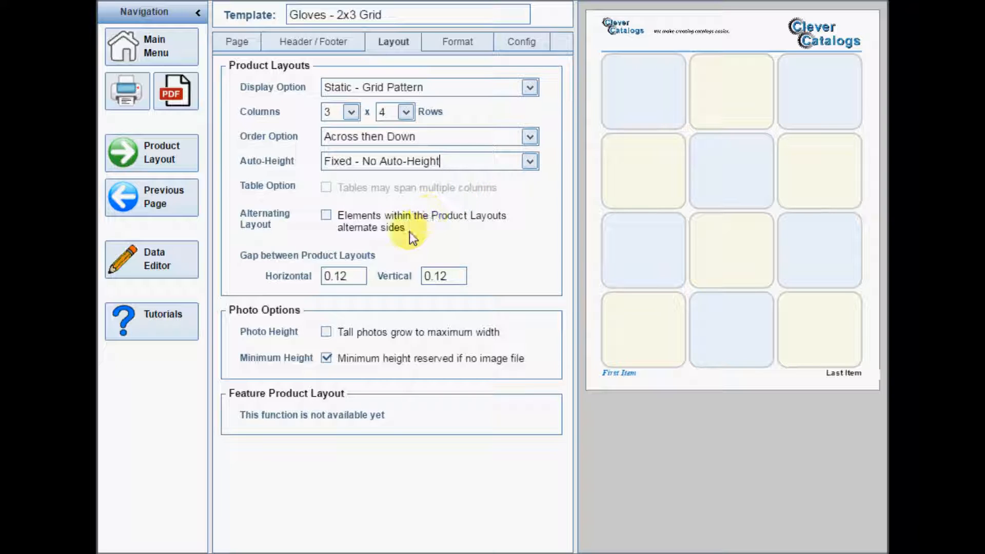
pyautogui.moveTo(354, 275); pyautogui.dragTo(334, 275)
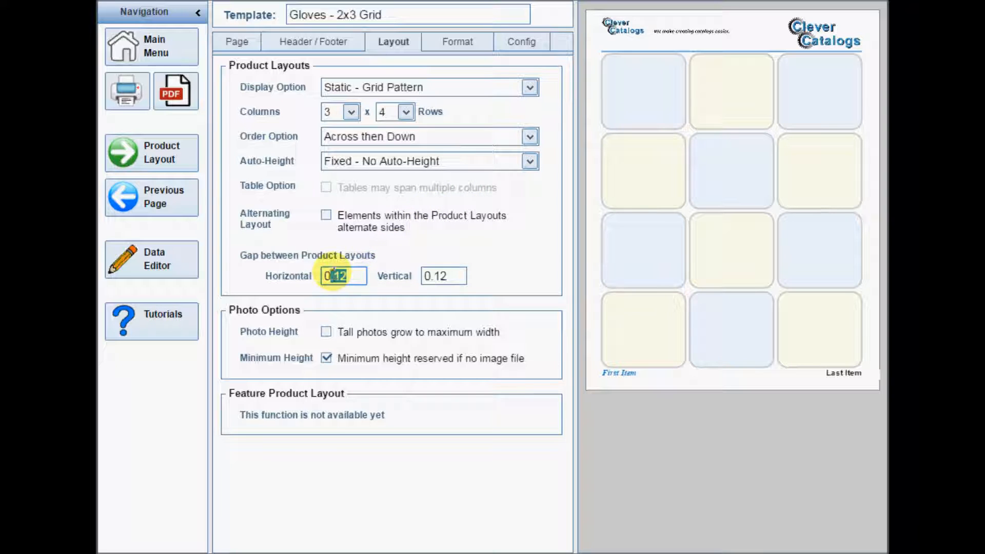
pyautogui.write('20')
pyautogui.click(463, 276)
pyautogui.moveTo(464, 277); pyautogui.dragTo(437, 276)
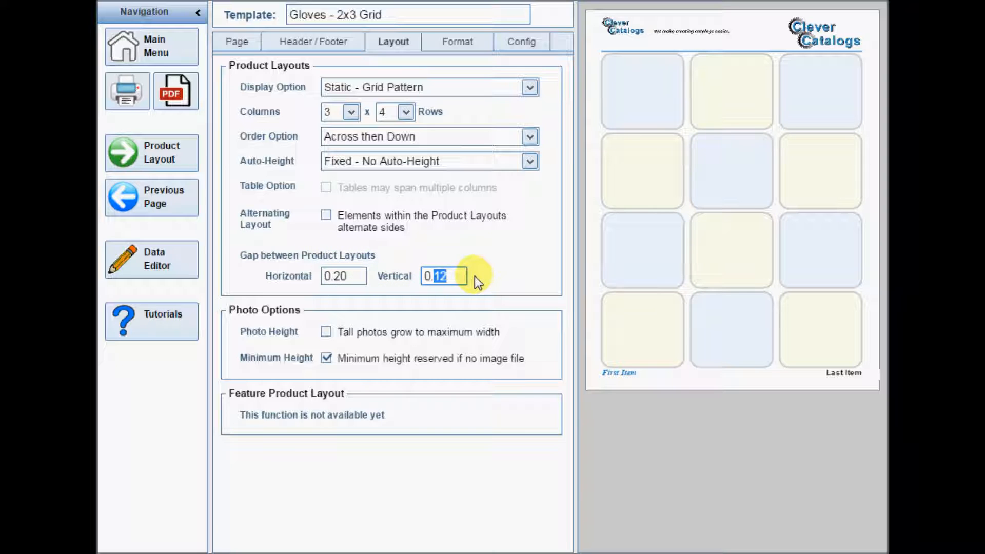
pyautogui.write('05')
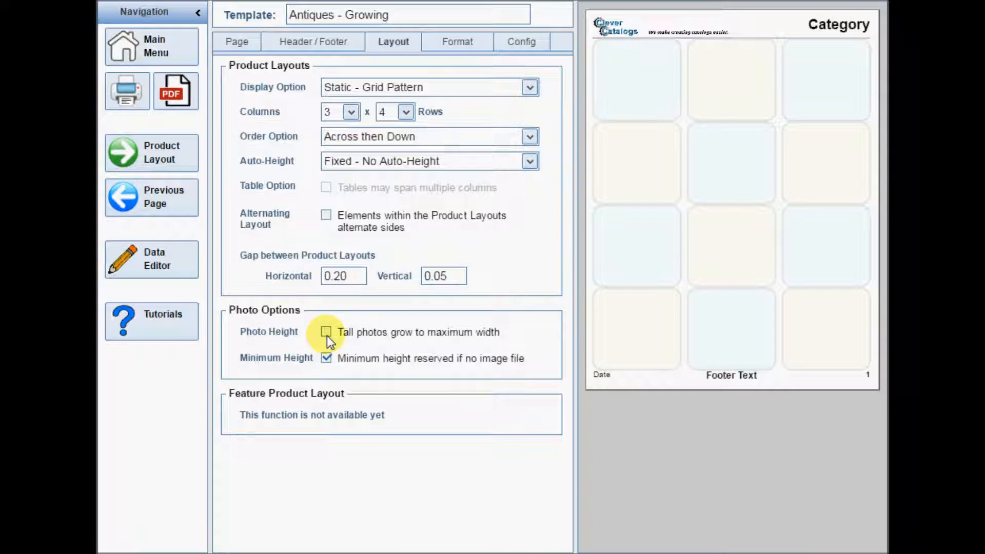
# - Let tall photos grow to maximum width with a PDF output, and toggle the minimum height reserved for missing image files
pyautogui.click(325, 332)
pyautogui.click(170, 91)
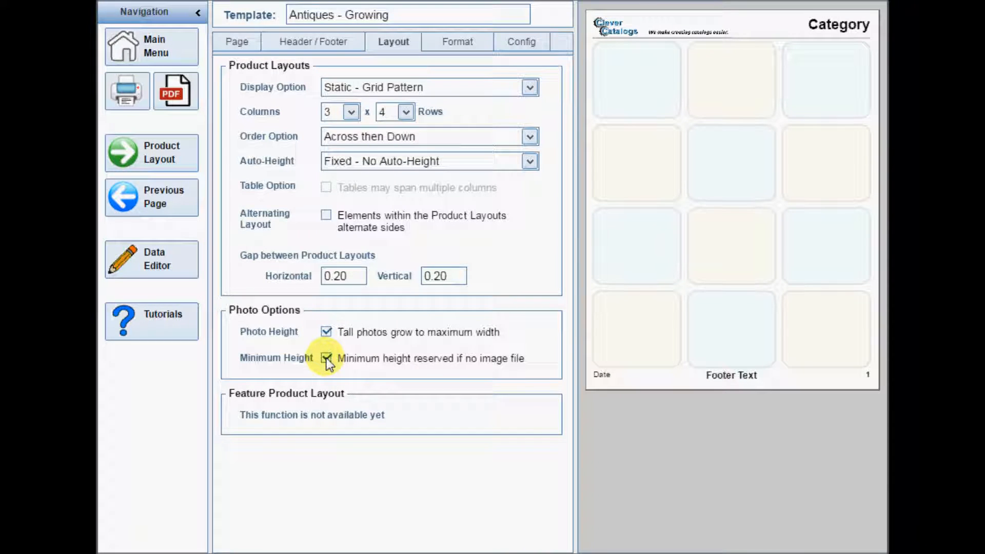
pyautogui.click(327, 359)
# - Set the font size of the Footer text cell to 6
pyautogui.click(460, 48)
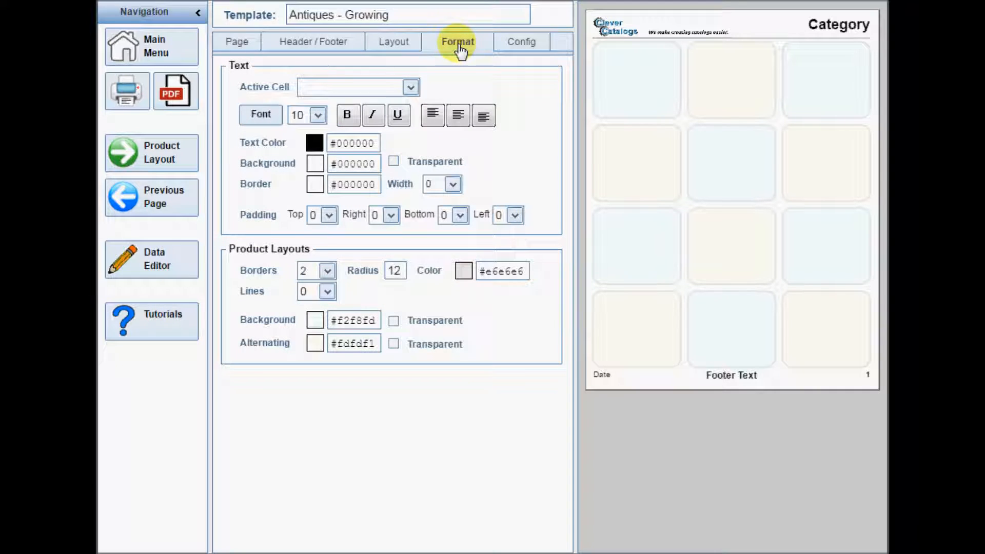
pyautogui.click(410, 88)
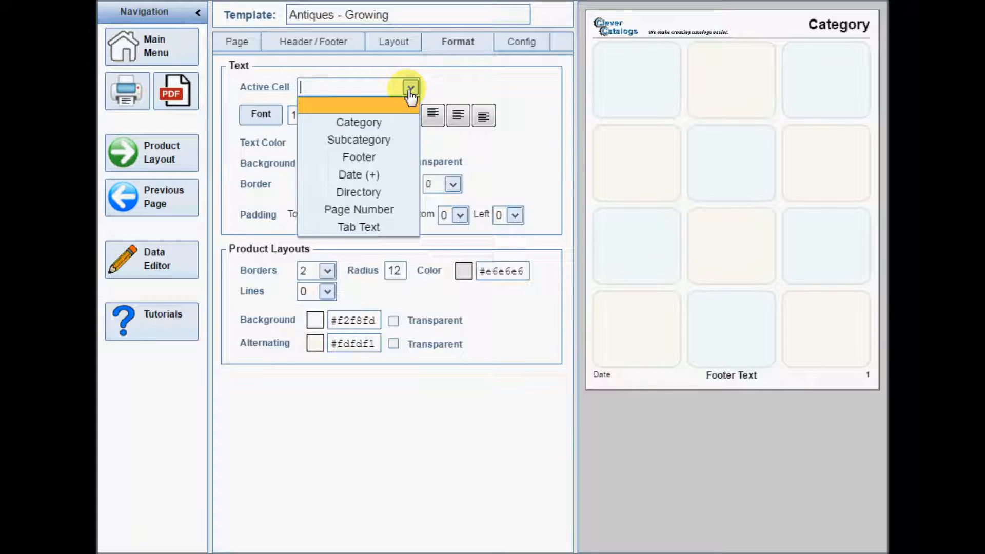
pyautogui.click(379, 157)
pyautogui.click(318, 115)
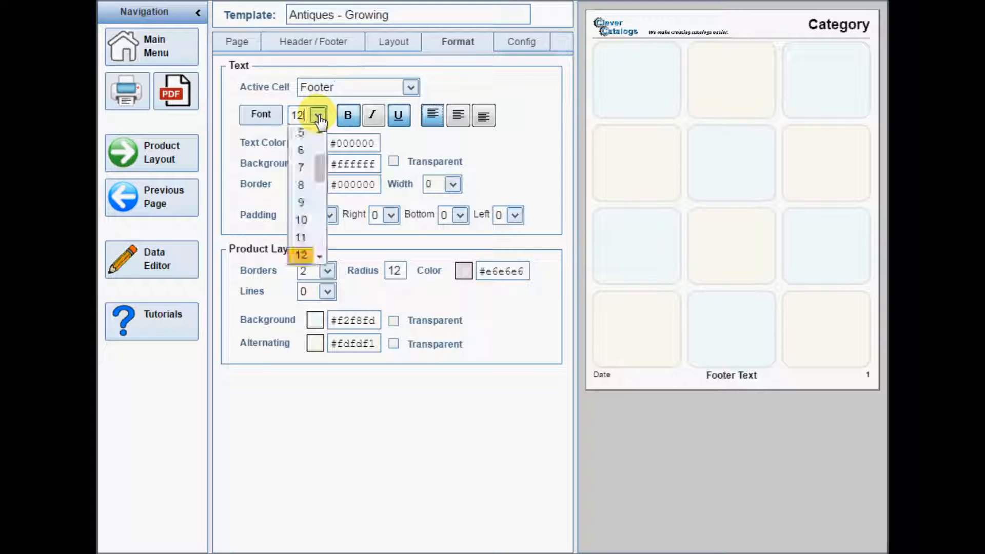
pyautogui.click(301, 149)
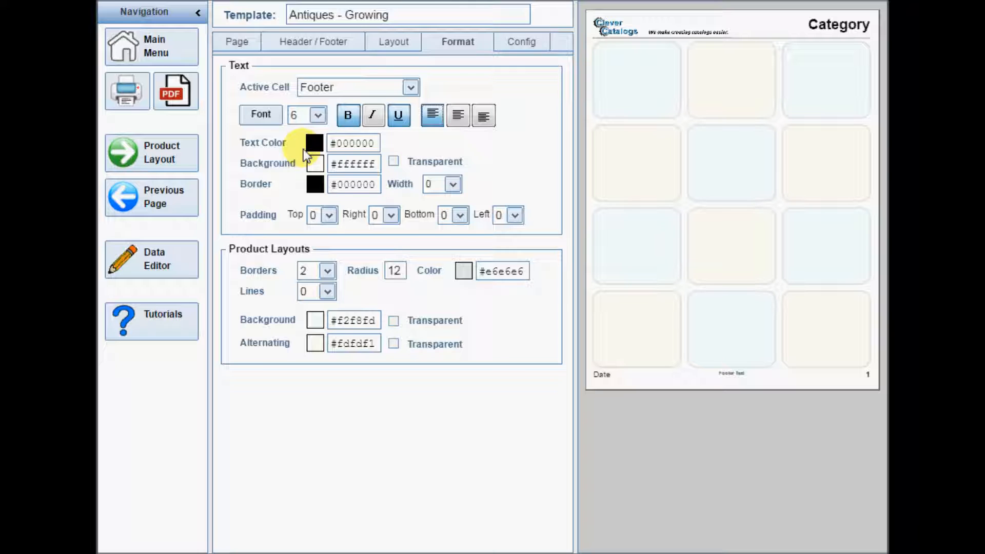
# - Change the text color of the Category heading to red, #ff0000
pyautogui.click(813, 30)
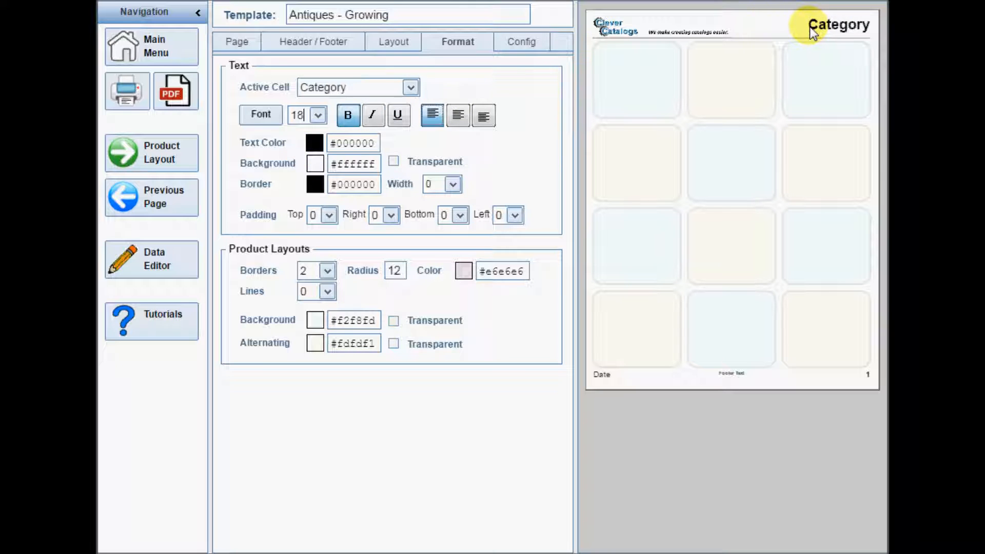
pyautogui.click(361, 143)
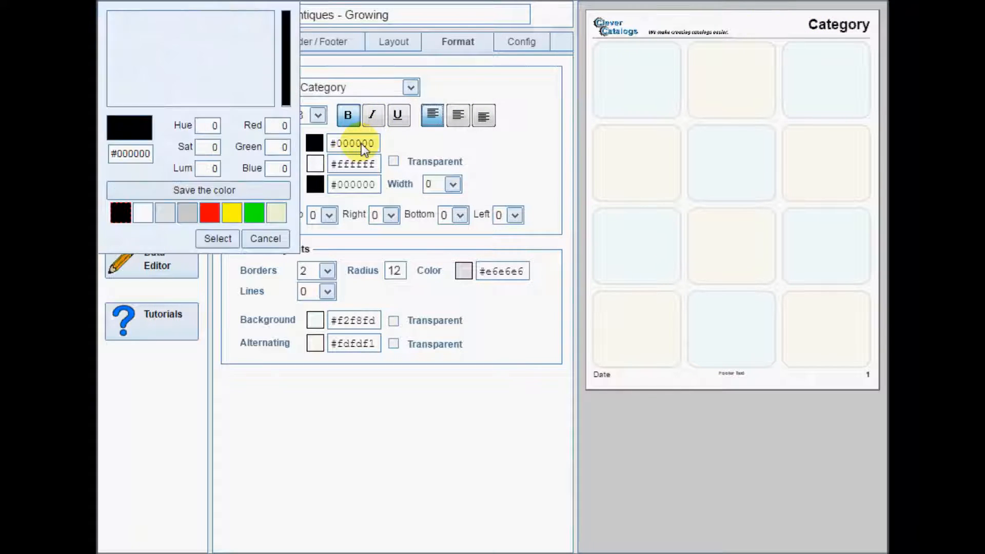
pyautogui.click(211, 212)
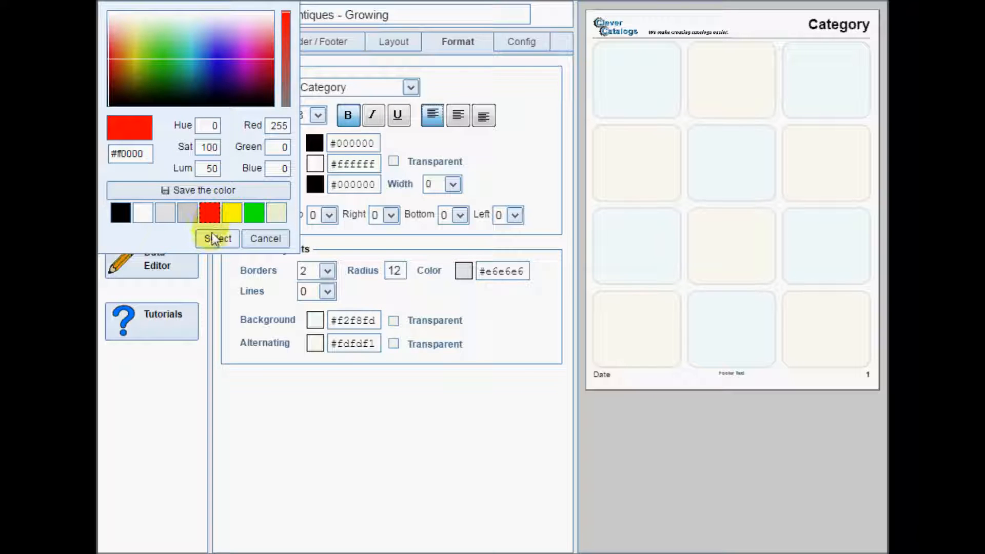
pyautogui.click(213, 235)
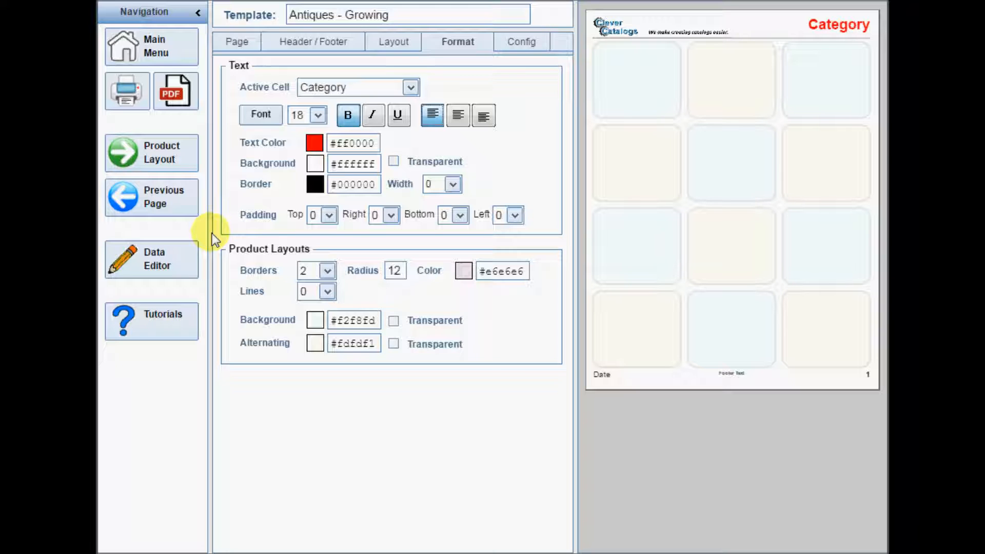
# - Try border widths of 0 and 4 on the product layouts
pyautogui.click(327, 271)
pyautogui.click(312, 288)
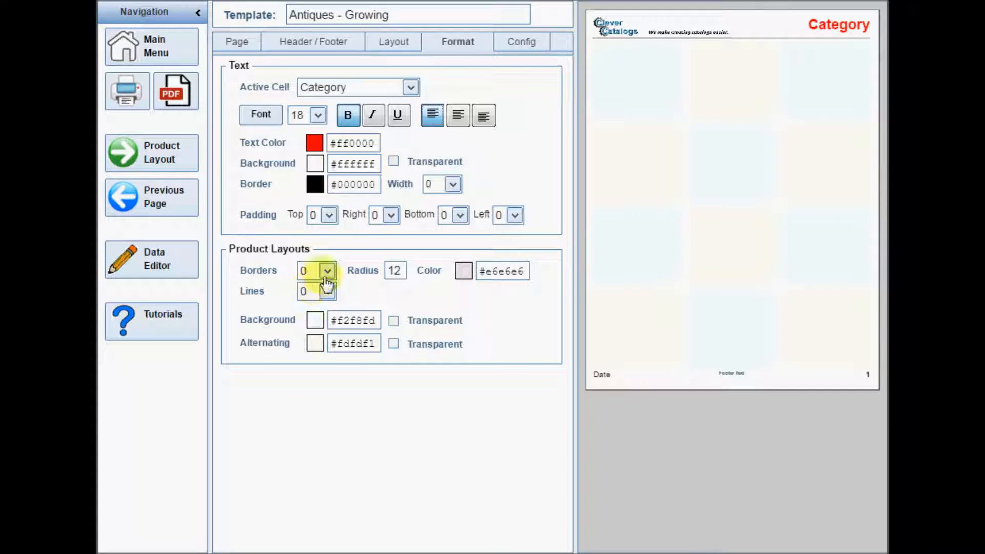
pyautogui.click(328, 272)
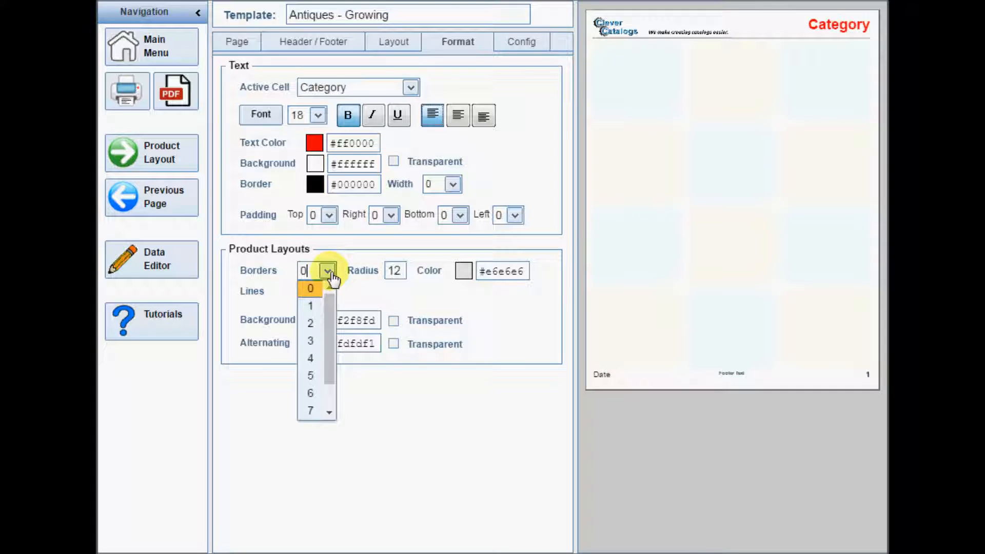
pyautogui.click(311, 358)
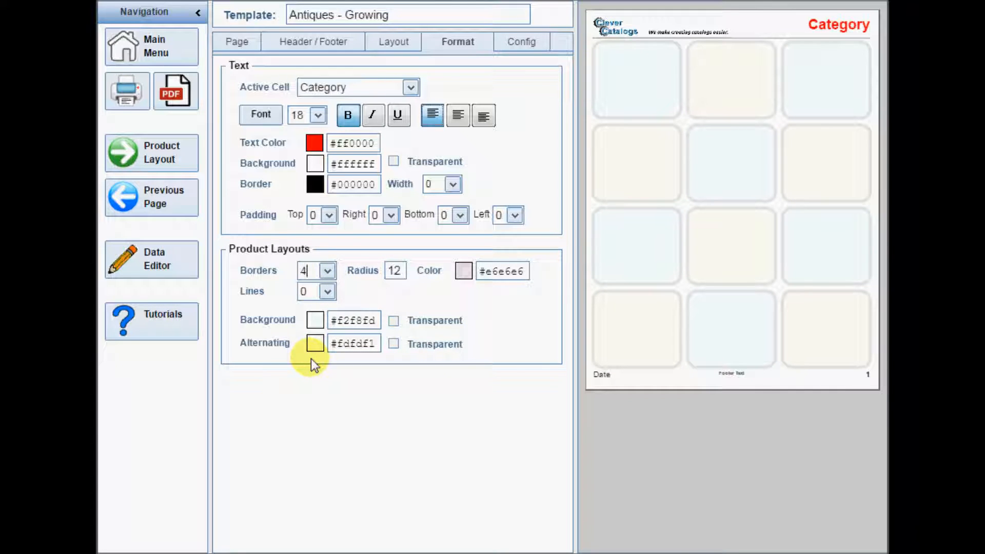
# - Set the corner radius of the product layout borders to 16
pyautogui.doubleClick(404, 271)
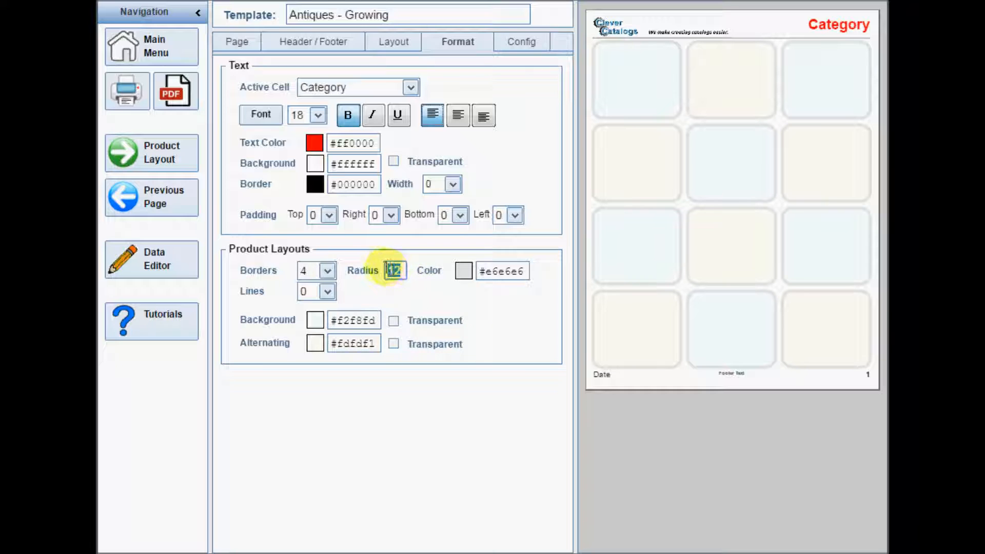
pyautogui.click(380, 268)
pyautogui.doubleClick(391, 270)
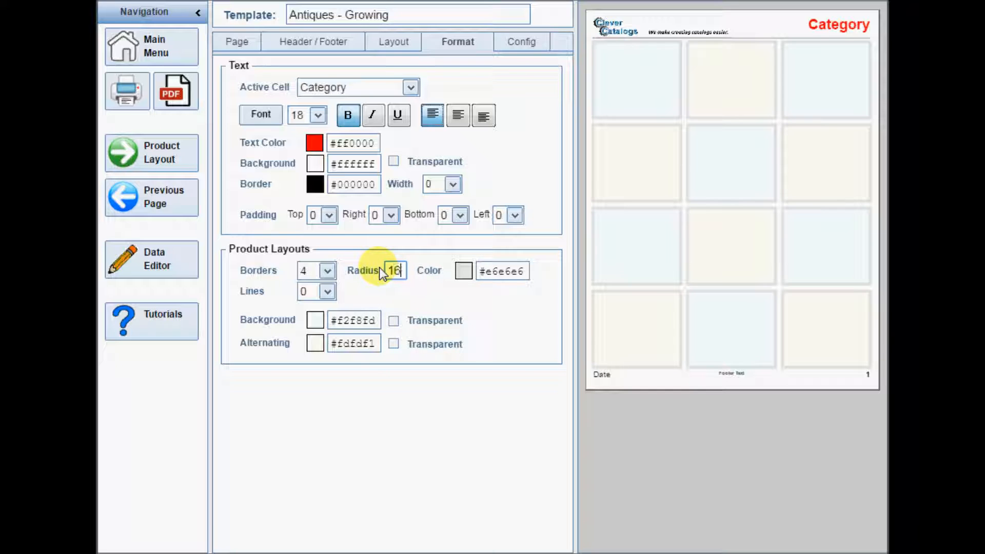
pyautogui.click(380, 266)
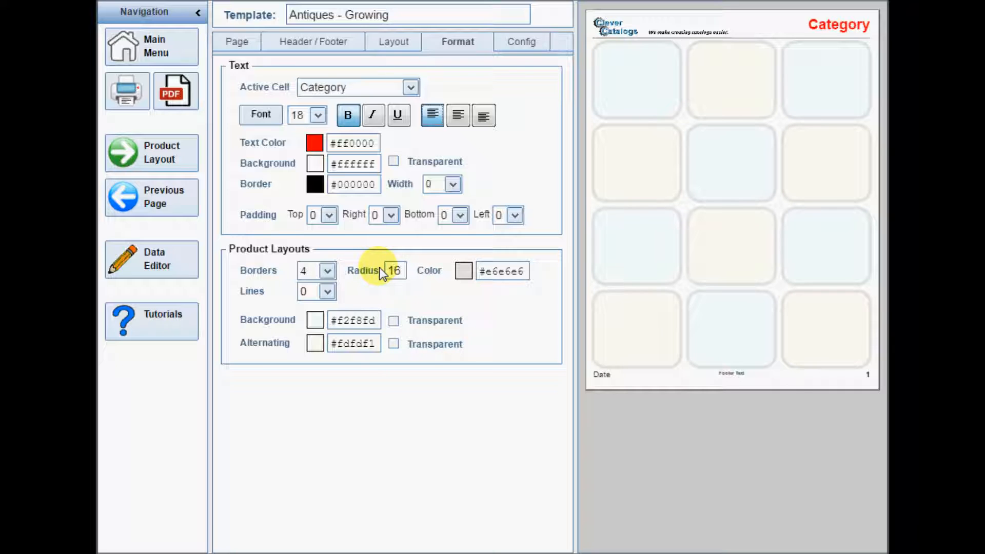
# - Try the product layouts with borders at 0 and lines at 2, and set the borders to 3
pyautogui.click(327, 271)
pyautogui.click(310, 288)
pyautogui.click(327, 291)
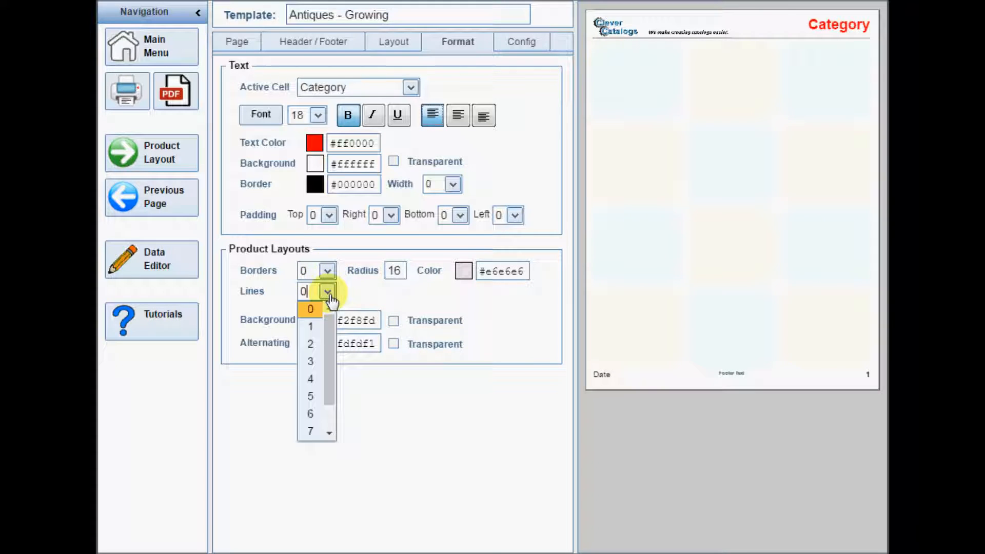
pyautogui.click(309, 344)
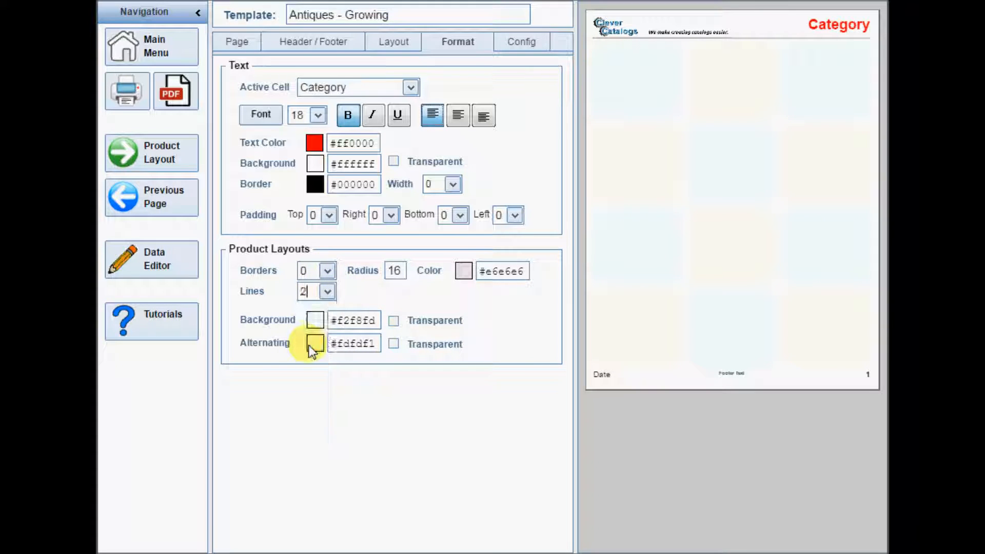
pyautogui.click(327, 271)
pyautogui.click(312, 341)
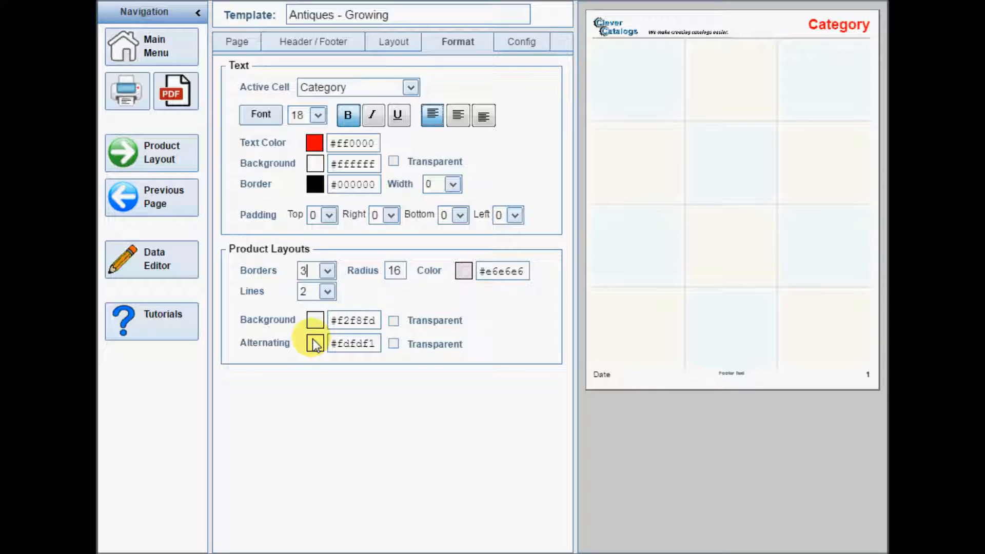
# - Output the catalog as a PDF and go on to the Product Layout page
pyautogui.click(176, 96)
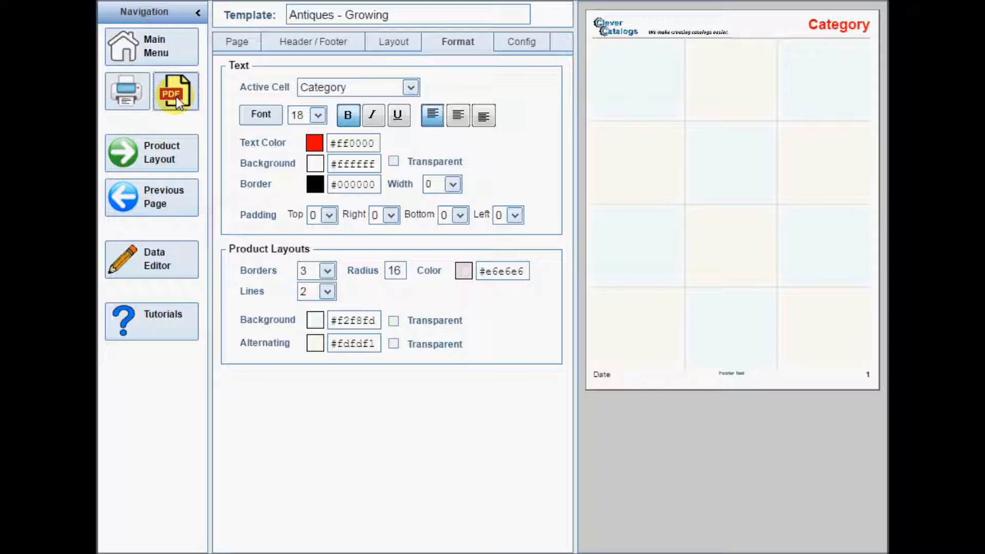
pyautogui.click(183, 153)
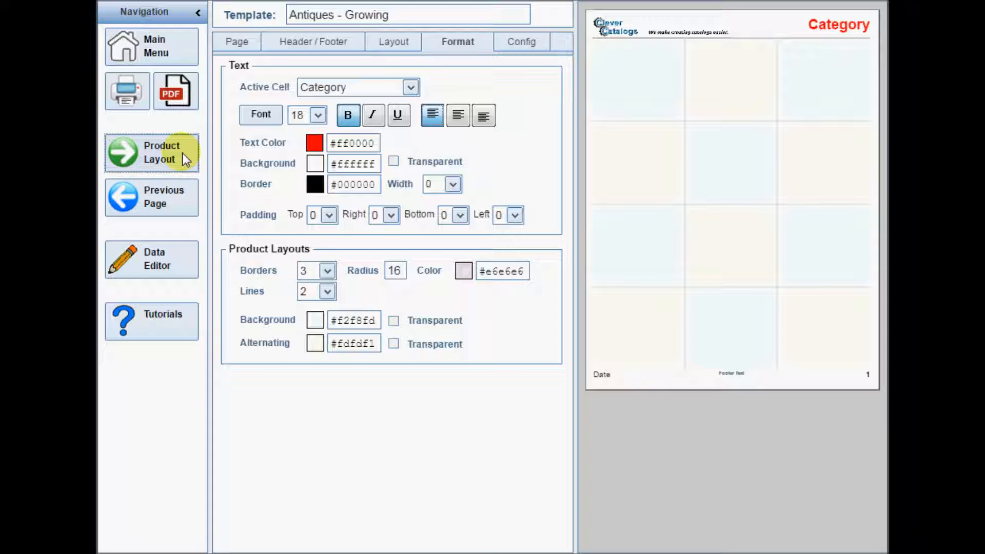